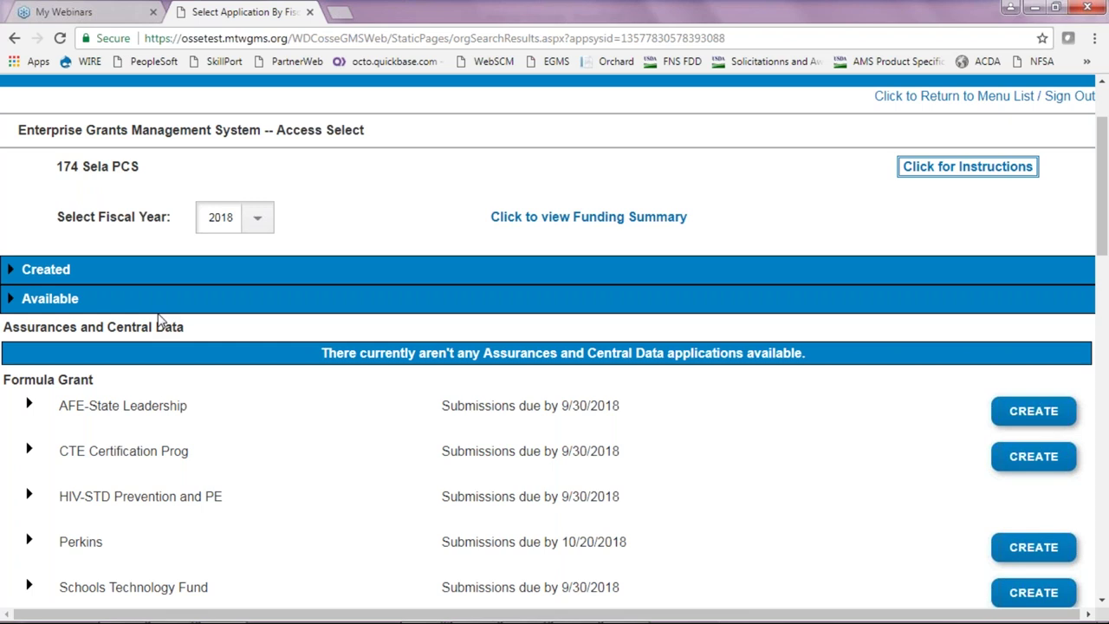
- Create an Equipment Assistance Grant application for fiscal year 2018 with the project title "Campus 1"
{"action": "scroll", "coordinate": [158, 320], "scroll_direction": "down", "scroll_amount": 4}
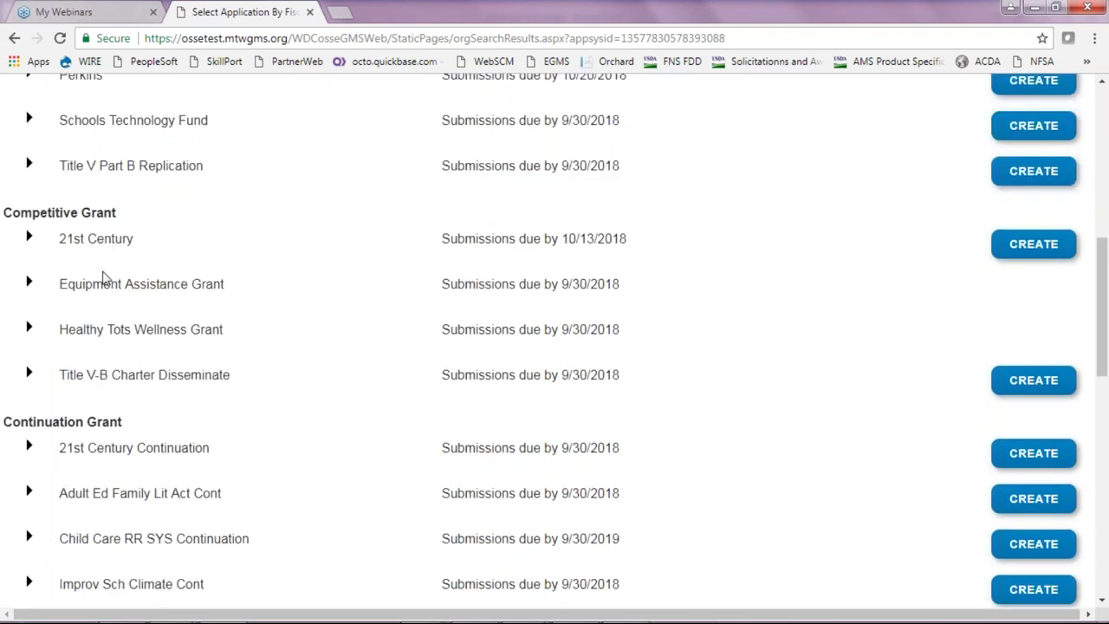
{"action": "left_click", "coordinate": [30, 283]}
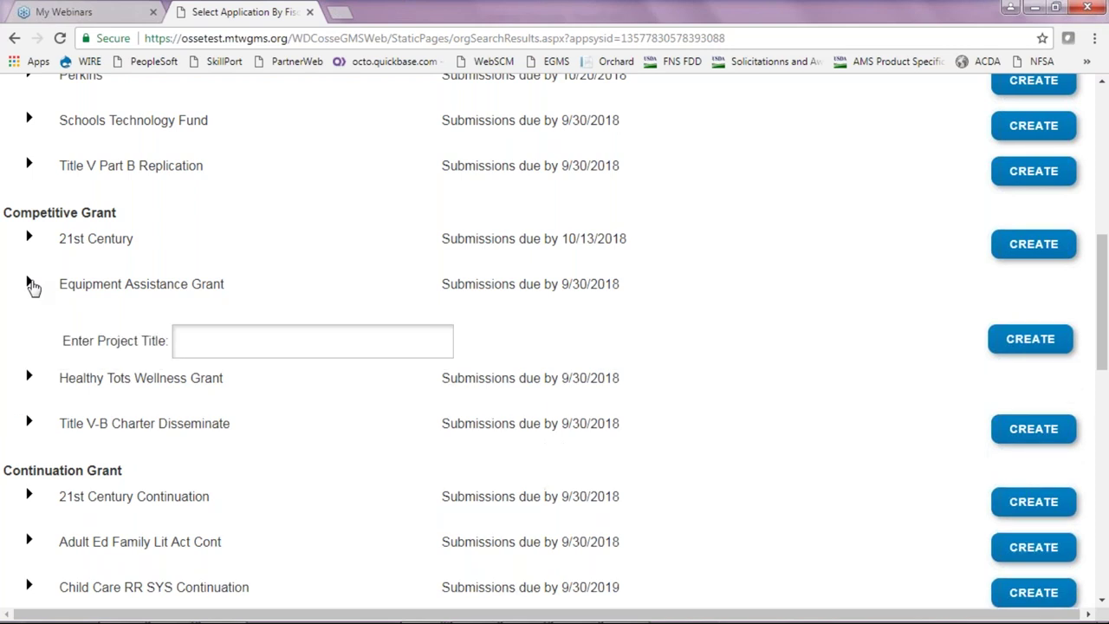
{"action": "left_click", "coordinate": [222, 351]}
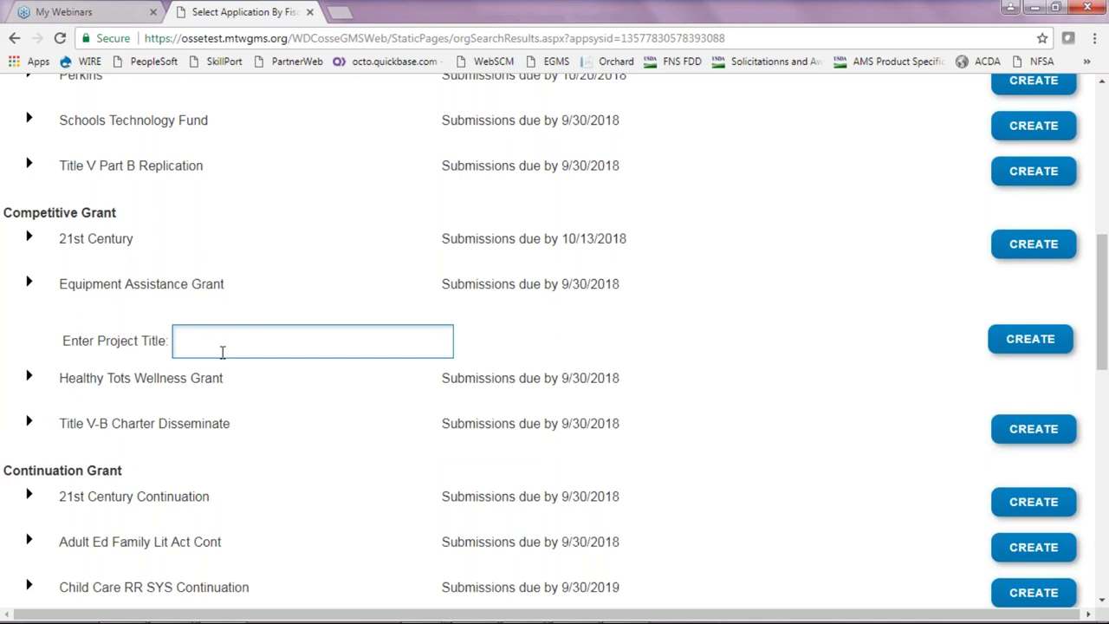
{"action": "type", "text": "Campus 1"}
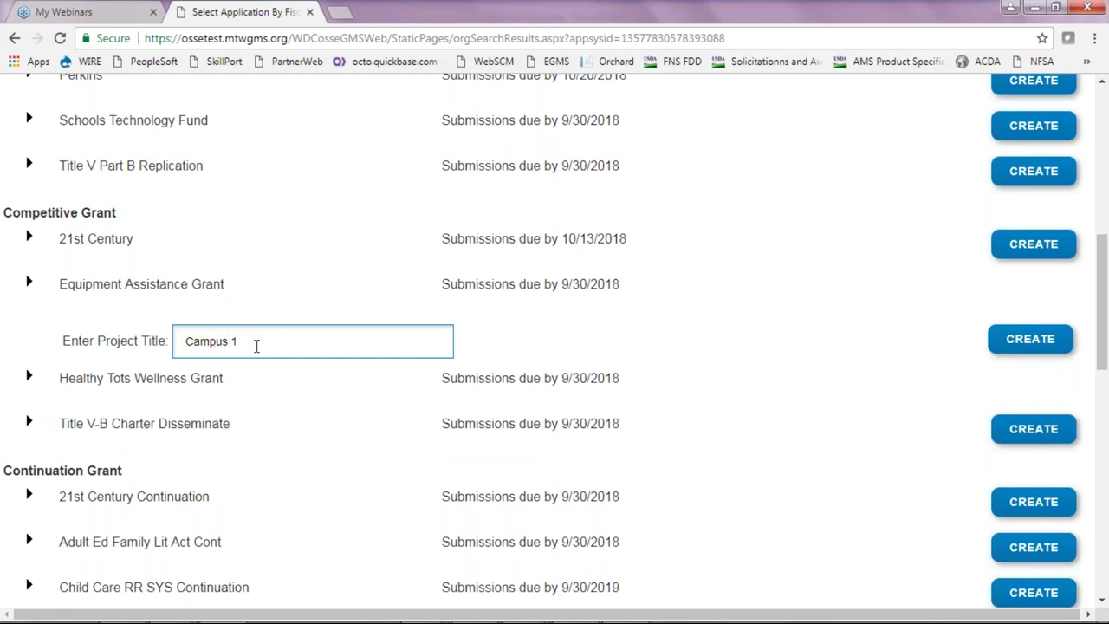
{"action": "left_click", "coordinate": [1028, 345]}
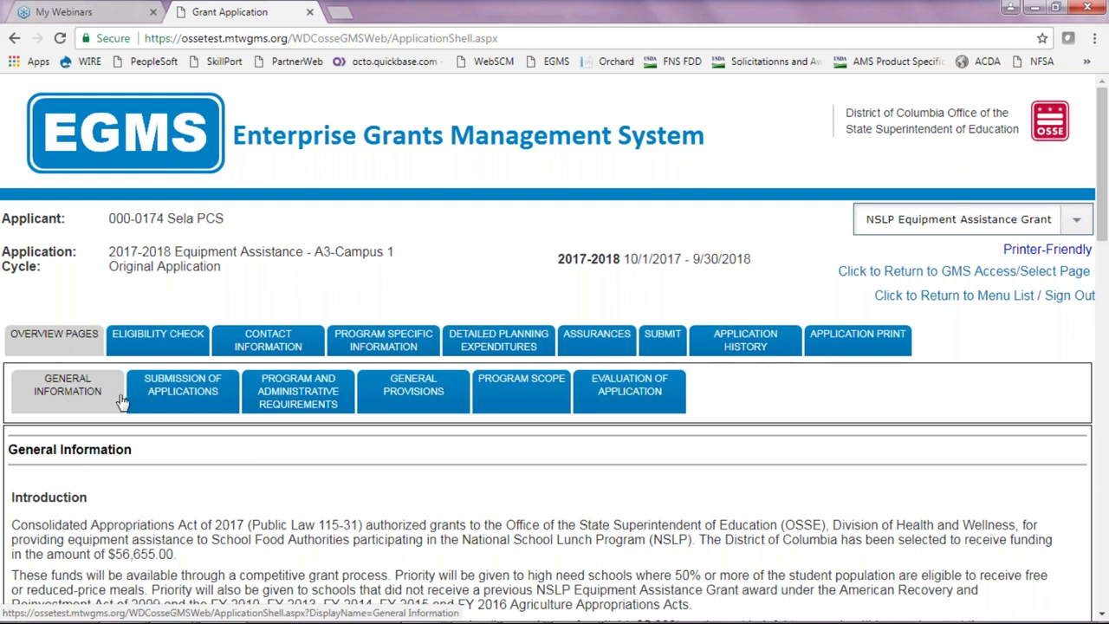
- Review the application's overview information on Submission of Applications and on Program and Administrative Requirements
{"action": "left_click", "coordinate": [183, 411]}
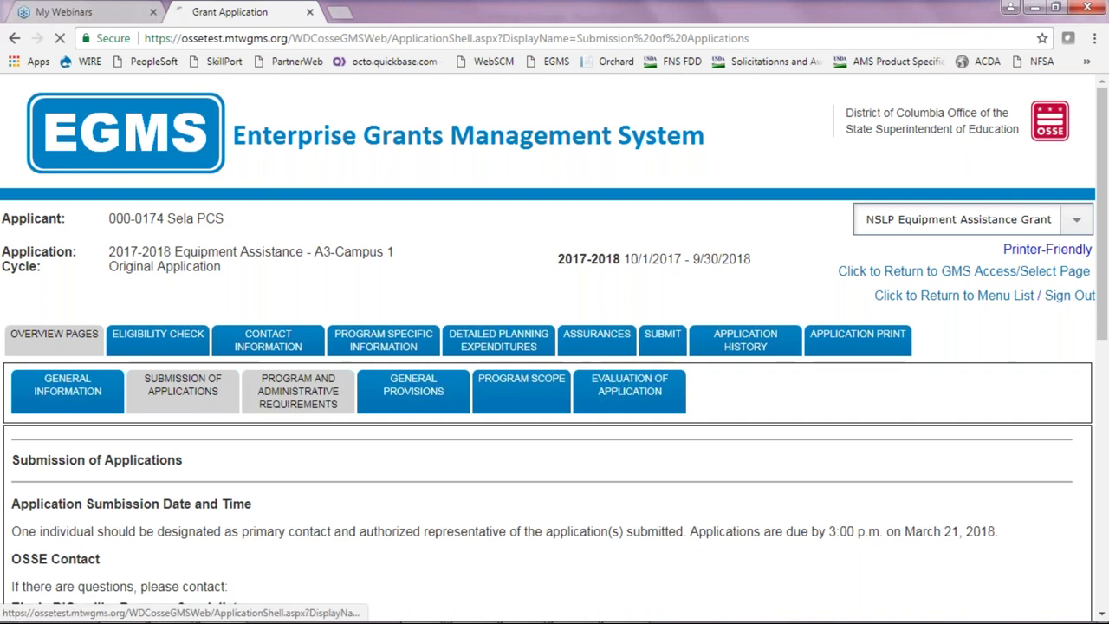
{"action": "left_click", "coordinate": [277, 402]}
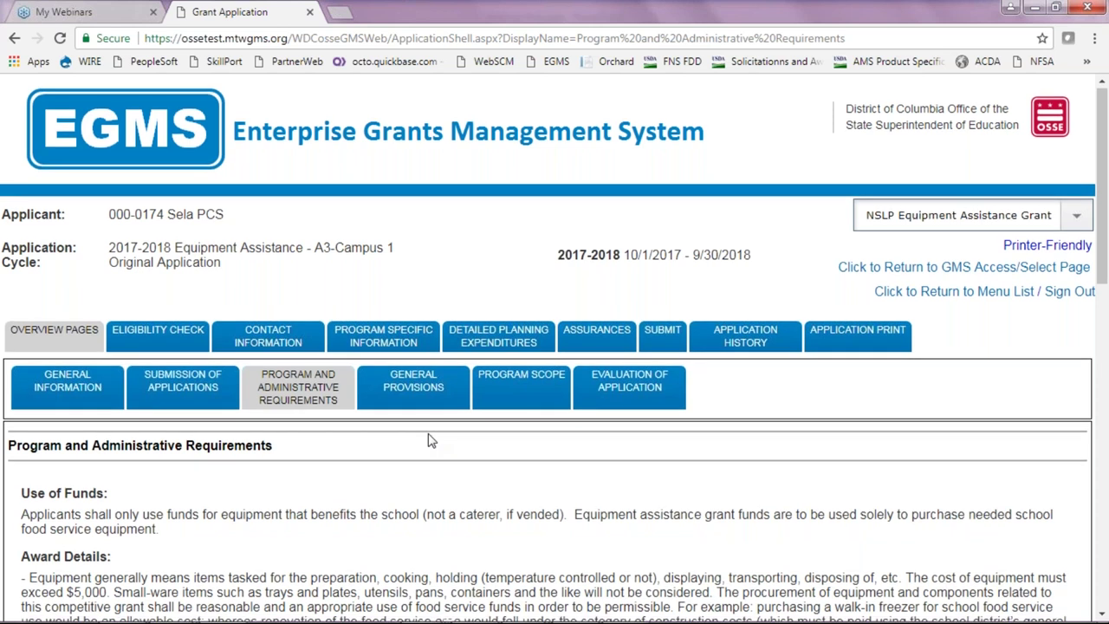
{"action": "scroll", "coordinate": [431, 441], "scroll_direction": "down", "scroll_amount": 2}
{"action": "scroll", "coordinate": [428, 436], "scroll_direction": "down", "scroll_amount": 8}
{"action": "scroll", "coordinate": [428, 436], "scroll_direction": "up", "scroll_amount": 5}
{"action": "scroll", "coordinate": [428, 438], "scroll_direction": "up", "scroll_amount": 3}
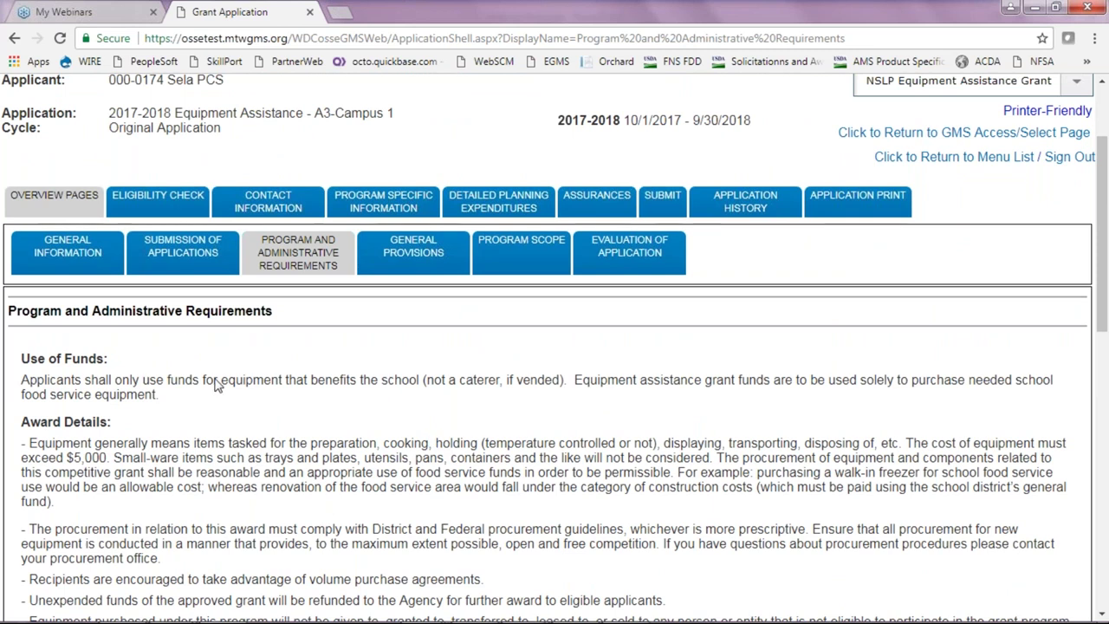
- Enter "Test." as the Project Summary in the program specific information and save the page
{"action": "left_click", "coordinate": [386, 212]}
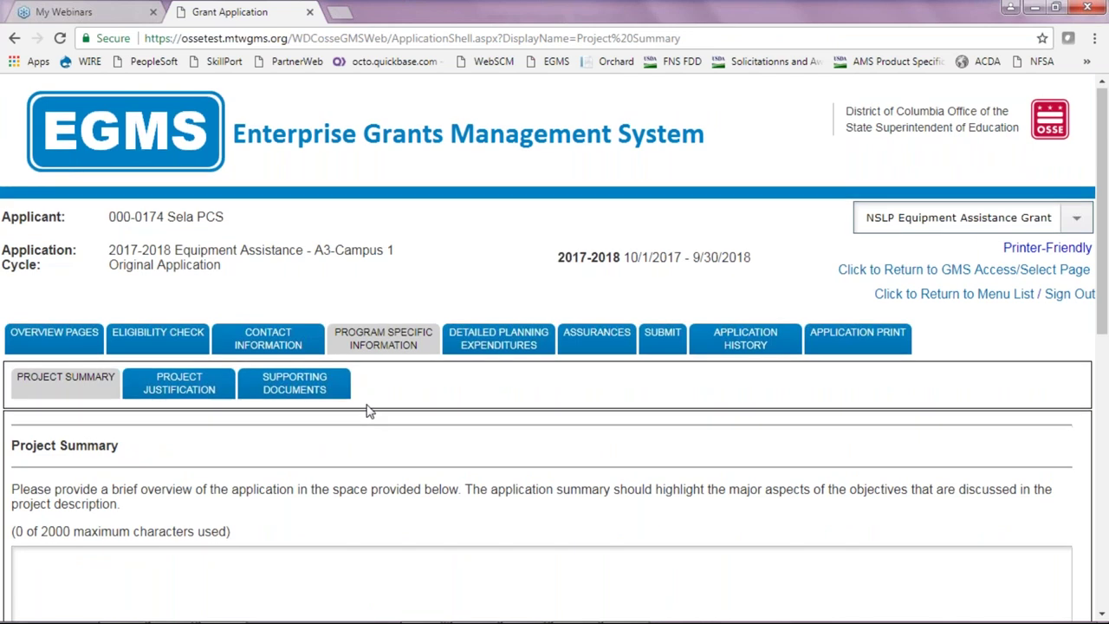
{"action": "scroll", "coordinate": [369, 411], "scroll_direction": "down", "scroll_amount": 2}
{"action": "scroll", "coordinate": [367, 410], "scroll_direction": "down", "scroll_amount": 1}
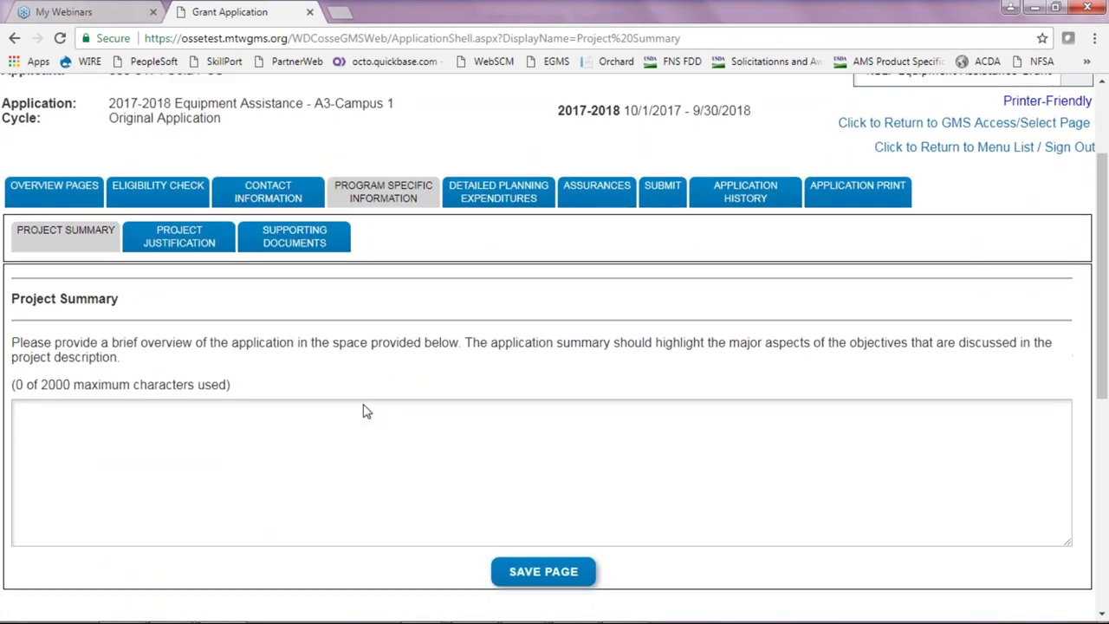
{"action": "left_click", "coordinate": [134, 444]}
{"action": "type", "text": "Test."}
{"action": "left_click", "coordinate": [524, 570]}
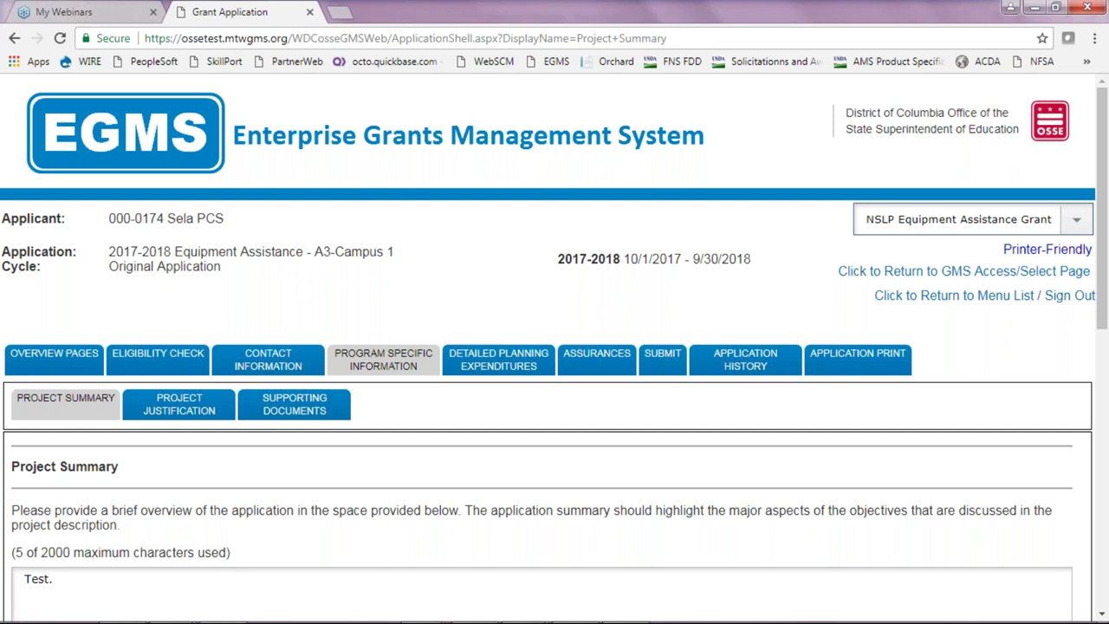
- Review the Project Justification questions and the list of required Supporting Documents
{"action": "left_click", "coordinate": [186, 405]}
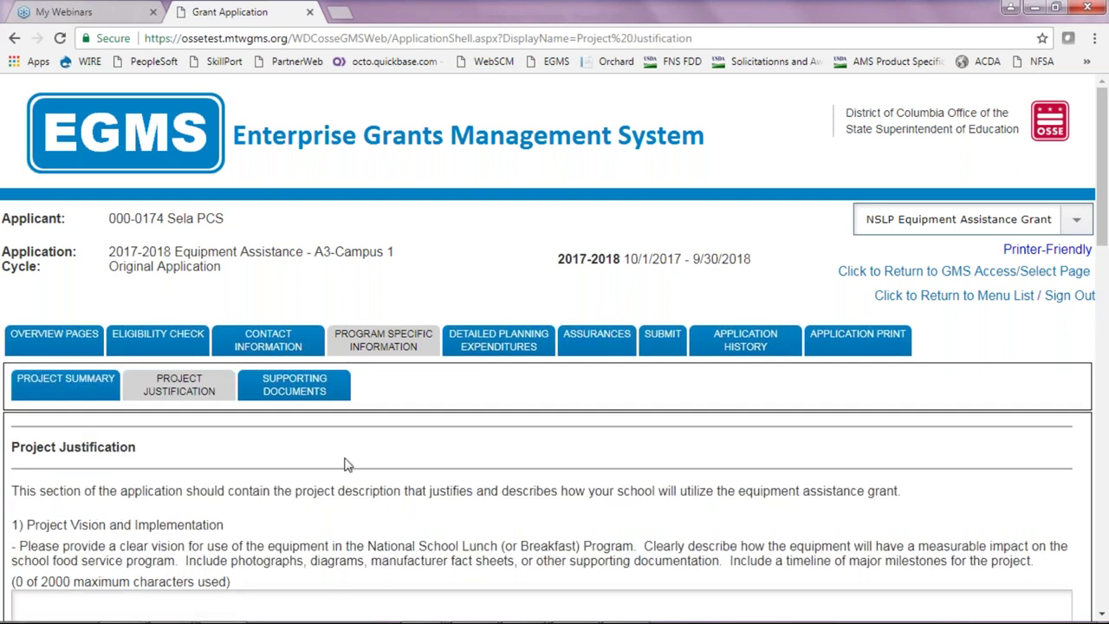
{"action": "scroll", "coordinate": [347, 463], "scroll_direction": "down", "scroll_amount": 5}
{"action": "scroll", "coordinate": [555, 347], "scroll_direction": "down", "scroll_amount": 6}
{"action": "scroll", "coordinate": [554, 347], "scroll_direction": "up", "scroll_amount": 5}
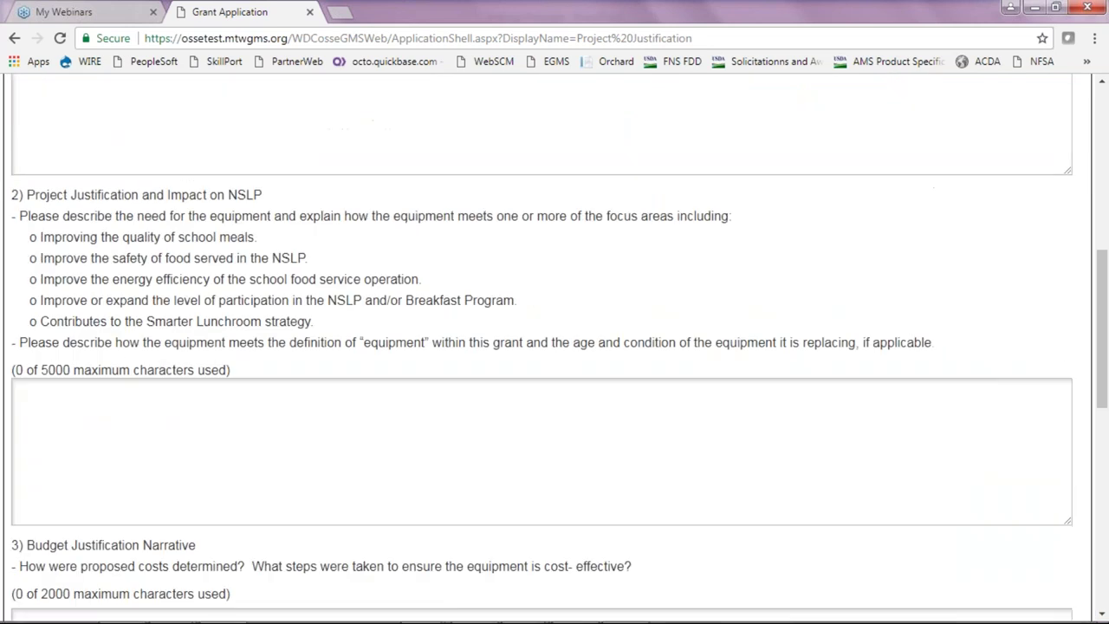
{"action": "scroll", "coordinate": [555, 347], "scroll_direction": "up", "scroll_amount": 6}
{"action": "left_click", "coordinate": [294, 384]}
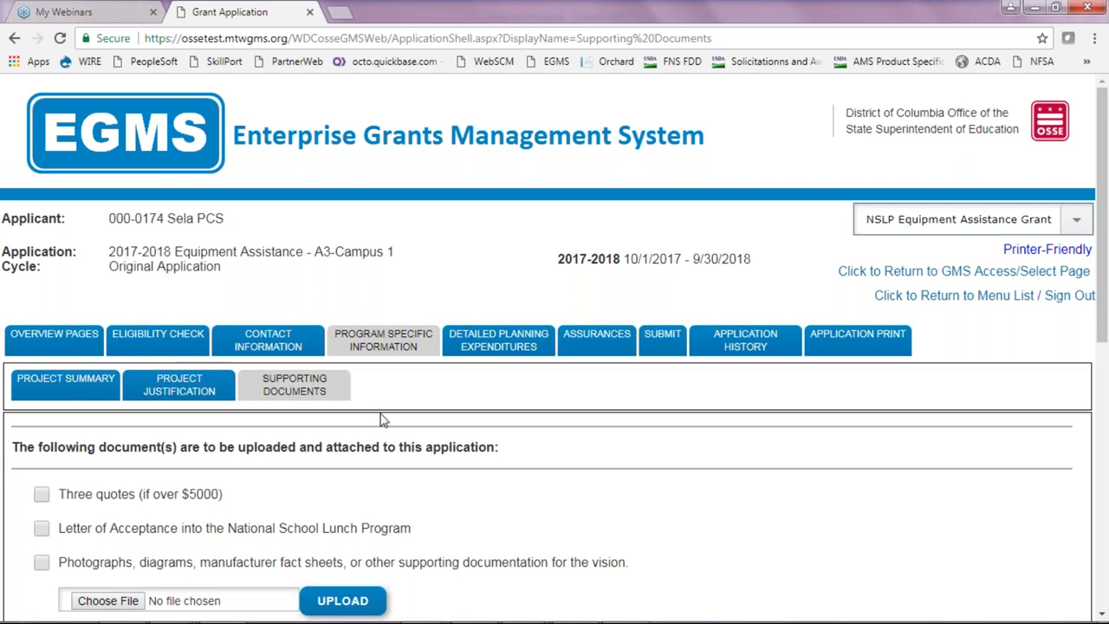
{"action": "scroll", "coordinate": [381, 420], "scroll_direction": "down", "scroll_amount": 2}
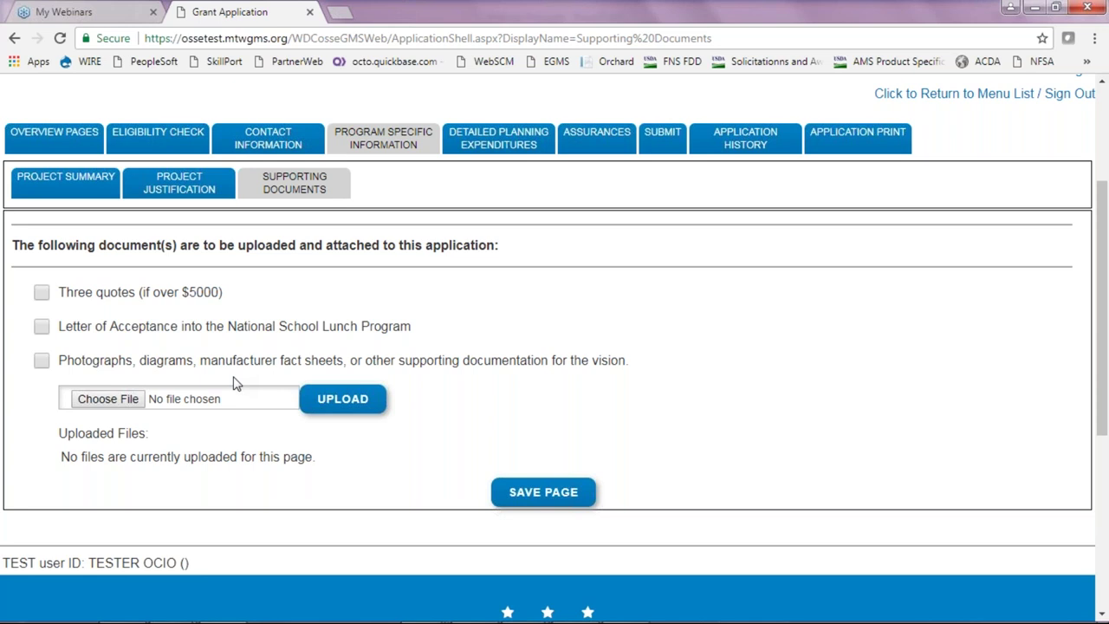
- Review the Budget Overview and the Professional Services budget detail in the Detailed Planning Expenditures section
{"action": "left_click", "coordinate": [502, 148]}
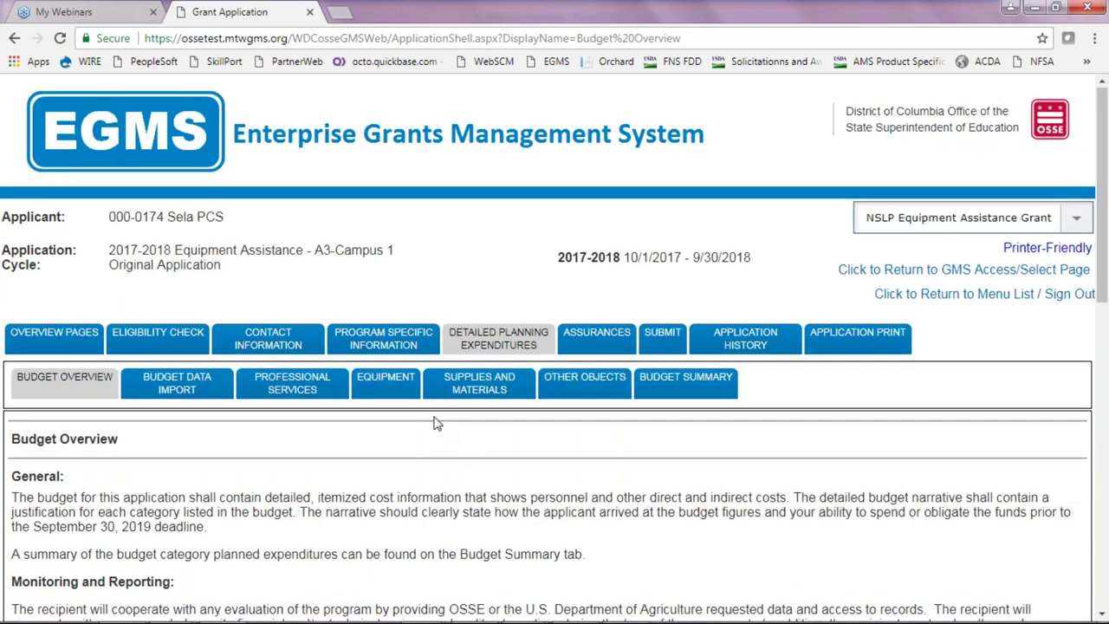
{"action": "scroll", "coordinate": [437, 423], "scroll_direction": "down", "scroll_amount": 2}
{"action": "scroll", "coordinate": [436, 423], "scroll_direction": "down", "scroll_amount": 5}
{"action": "scroll", "coordinate": [437, 423], "scroll_direction": "up", "scroll_amount": 7}
{"action": "left_click", "coordinate": [316, 267]}
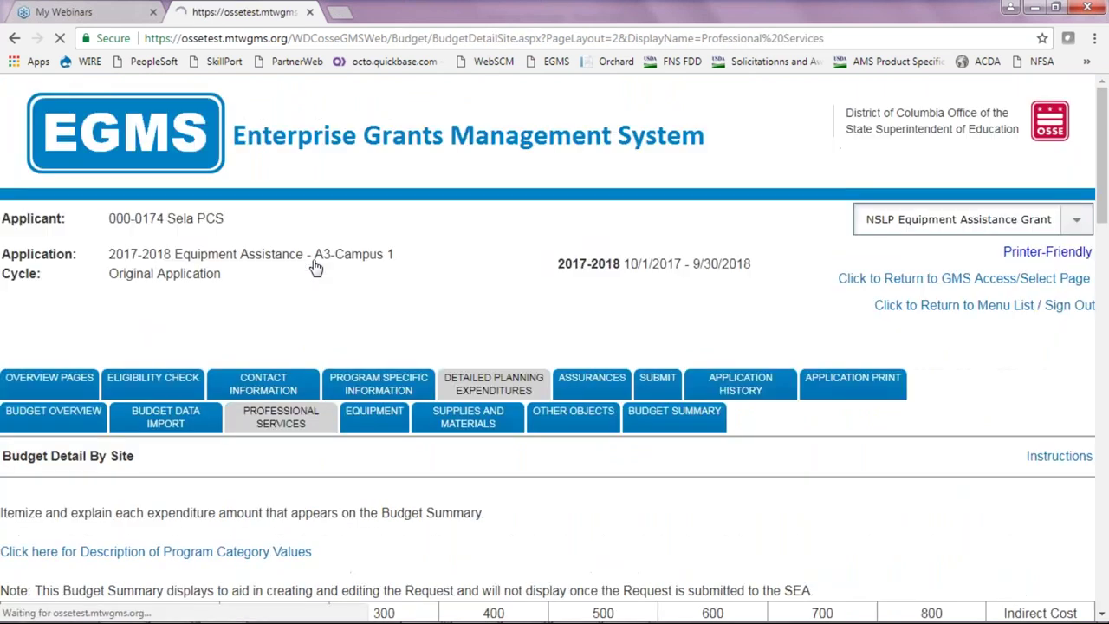
{"action": "scroll", "coordinate": [353, 482], "scroll_direction": "down", "scroll_amount": 3}
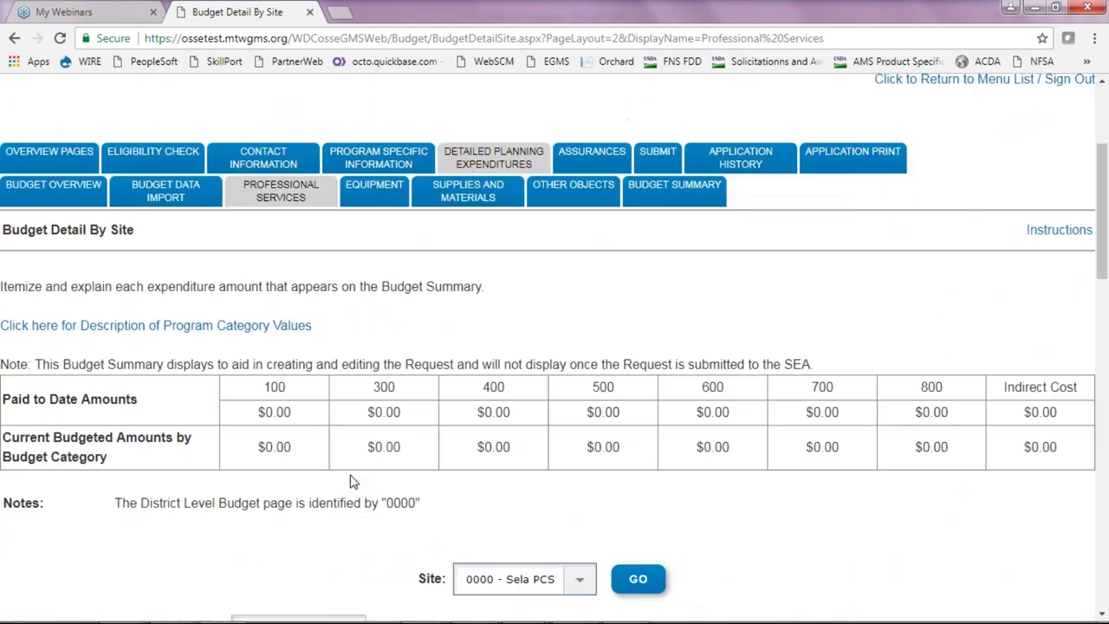
- Examine the Equipment budget detail and its line items for purchases, program category, purpose and funds
{"action": "left_click", "coordinate": [369, 127]}
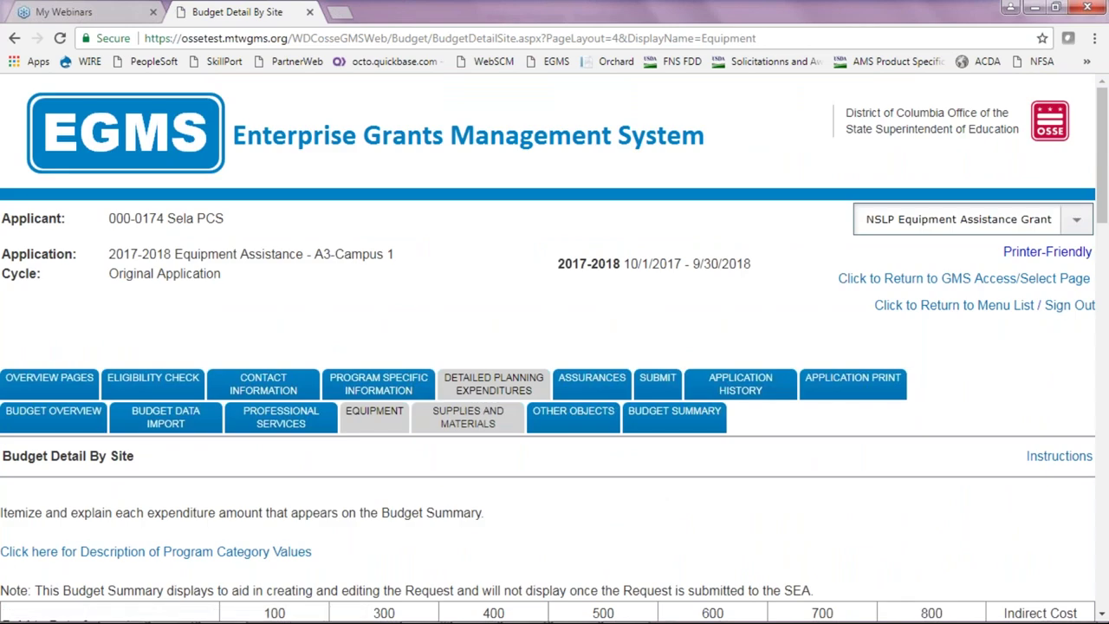
{"action": "scroll", "coordinate": [289, 364], "scroll_direction": "down", "scroll_amount": 8}
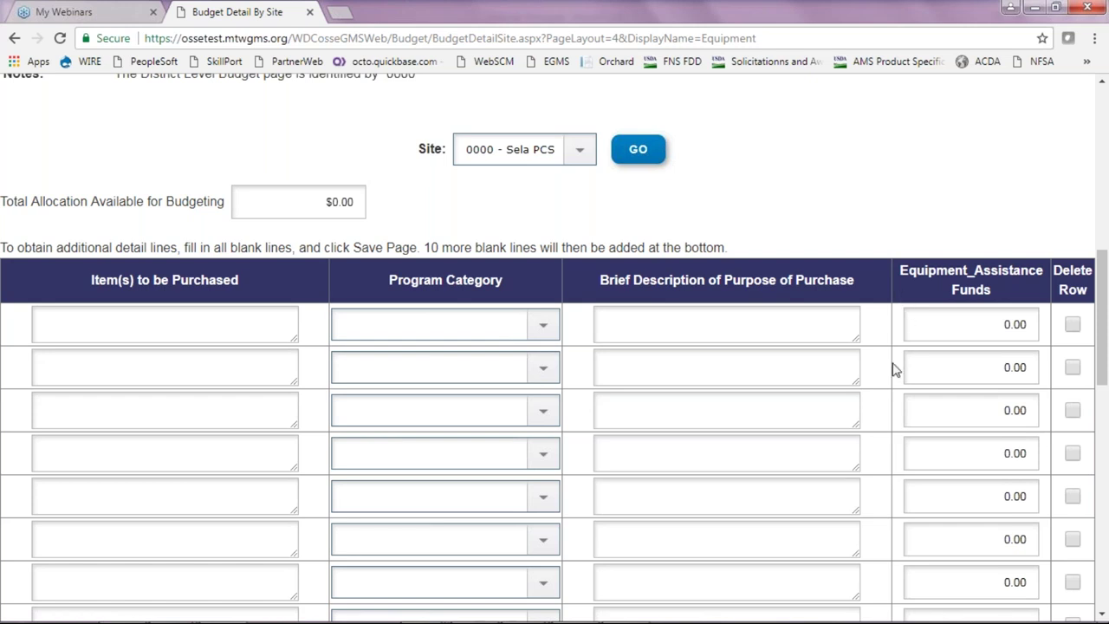
{"action": "scroll", "coordinate": [896, 370], "scroll_direction": "down", "scroll_amount": 7}
{"action": "scroll", "coordinate": [895, 370], "scroll_direction": "up", "scroll_amount": 8}
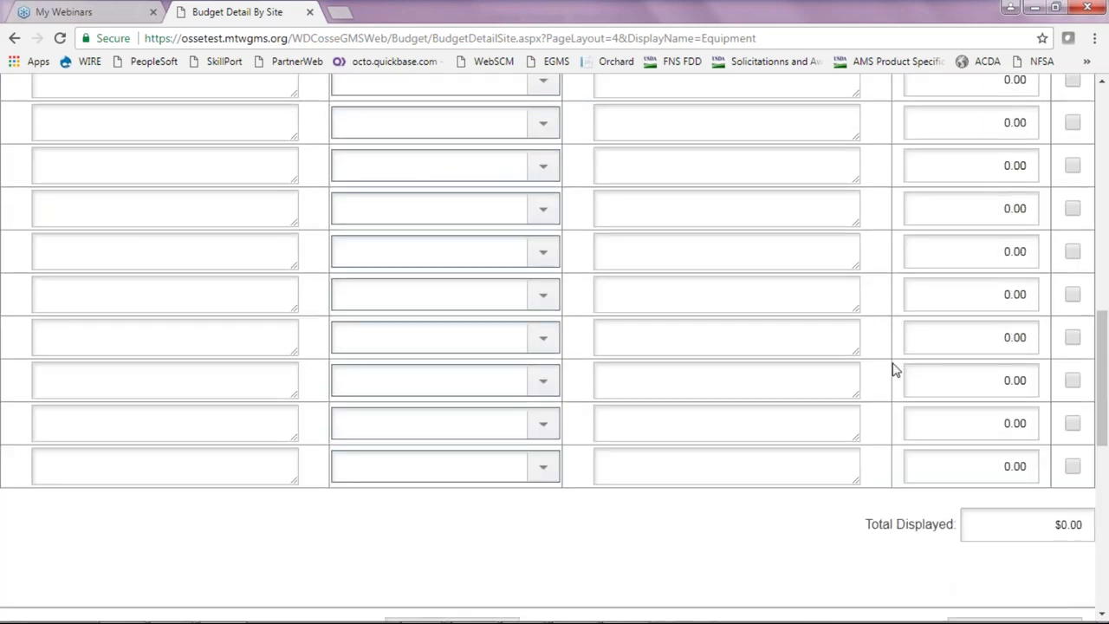
{"action": "scroll", "coordinate": [895, 371], "scroll_direction": "up", "scroll_amount": 4}
- View the read-only Budget Summary for all budgets combined
{"action": "left_click", "coordinate": [680, 141]}
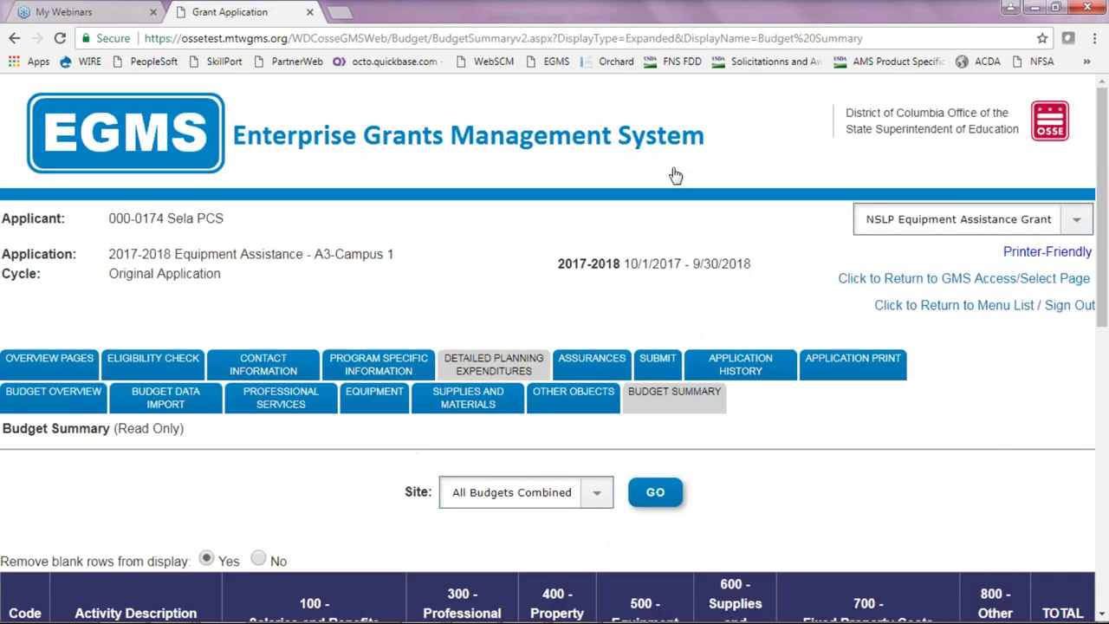
{"action": "scroll", "coordinate": [751, 402], "scroll_direction": "down", "scroll_amount": 3}
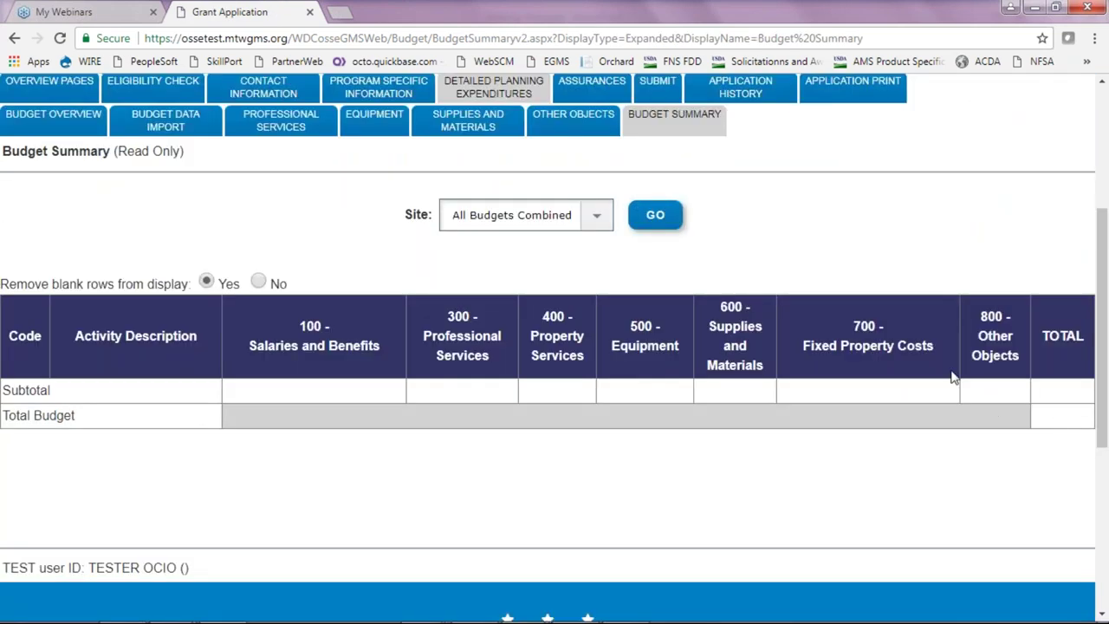
{"action": "scroll", "coordinate": [951, 377], "scroll_direction": "up", "scroll_amount": 3}
- Read through the NSLP Equipment Assistance Program Specific Assurances and their certification checkbox
{"action": "left_click", "coordinate": [606, 364]}
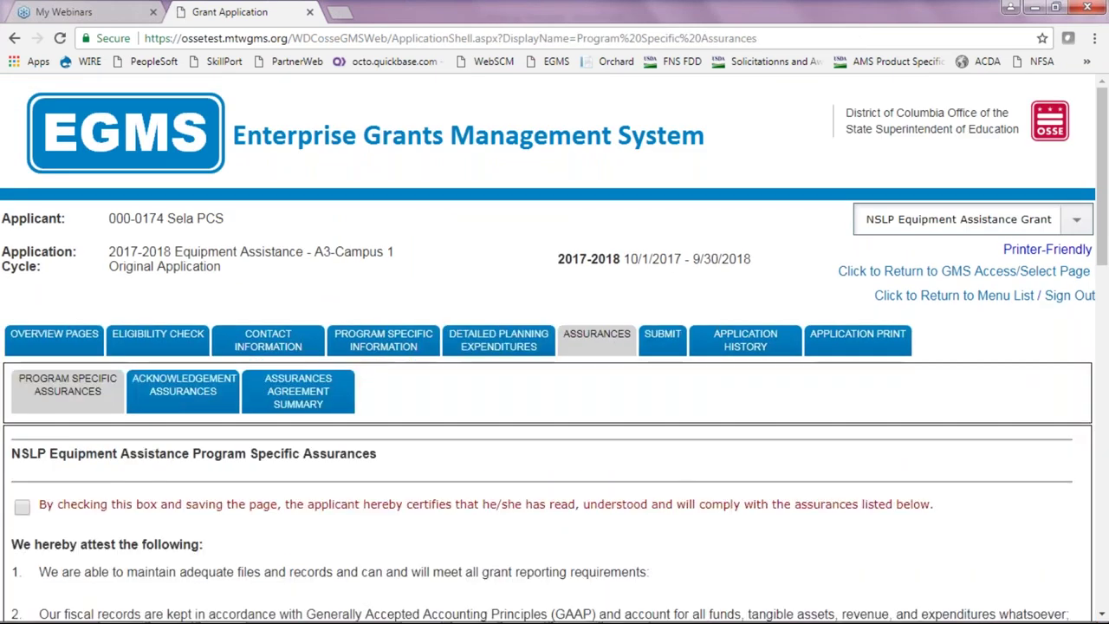
{"action": "scroll", "coordinate": [554, 346], "scroll_direction": "down", "scroll_amount": 3}
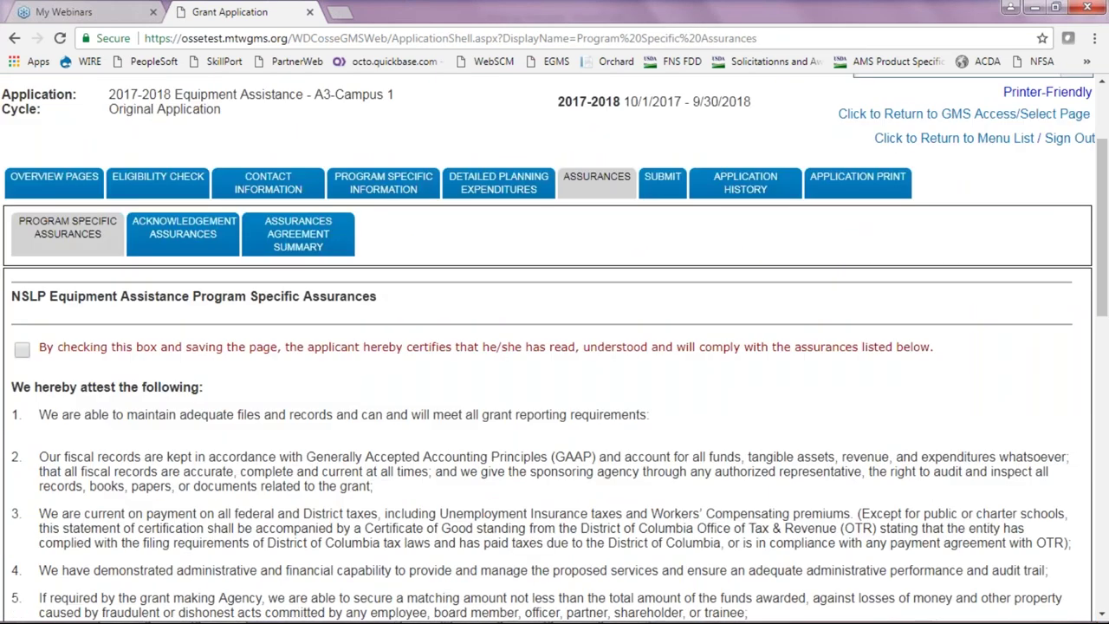
{"action": "scroll", "coordinate": [555, 347], "scroll_direction": "down", "scroll_amount": 1}
{"action": "scroll", "coordinate": [554, 347], "scroll_direction": "down", "scroll_amount": 4}
{"action": "scroll", "coordinate": [555, 347], "scroll_direction": "up", "scroll_amount": 2}
{"action": "scroll", "coordinate": [554, 346], "scroll_direction": "up", "scroll_amount": 4}
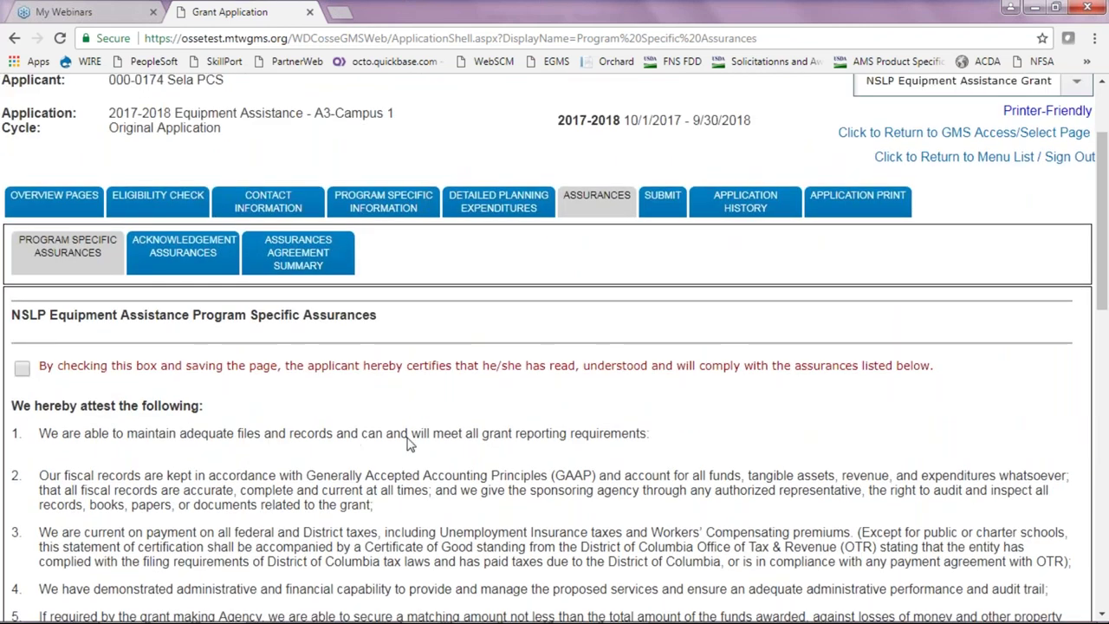
{"action": "scroll", "coordinate": [410, 443], "scroll_direction": "down", "scroll_amount": 2}
{"action": "scroll", "coordinate": [411, 443], "scroll_direction": "down", "scroll_amount": 5}
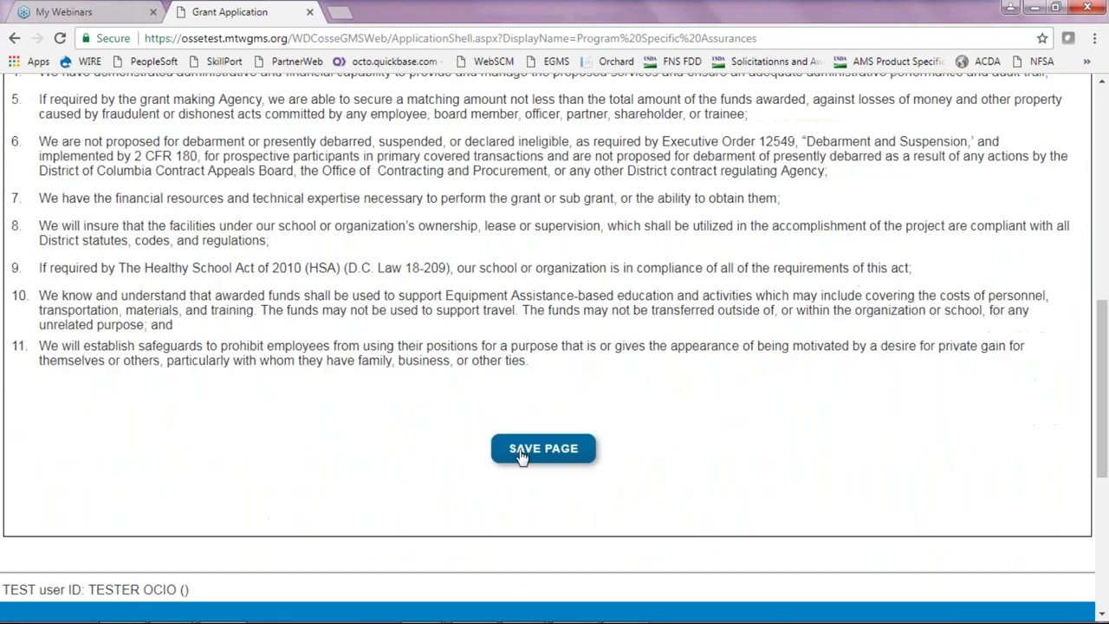
{"action": "scroll", "coordinate": [523, 458], "scroll_direction": "up", "scroll_amount": 10}
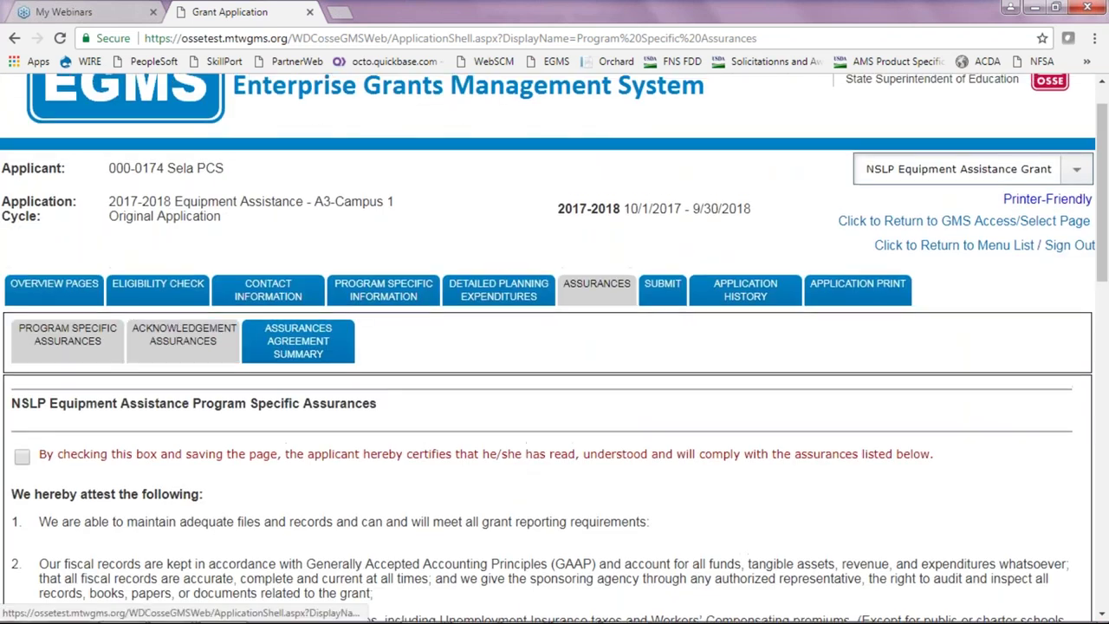
- Read through the Acknowledgement Assurances, including the two certification checkboxes, the compliance statutes and the Terms and Conditions
{"action": "left_click", "coordinate": [298, 334]}
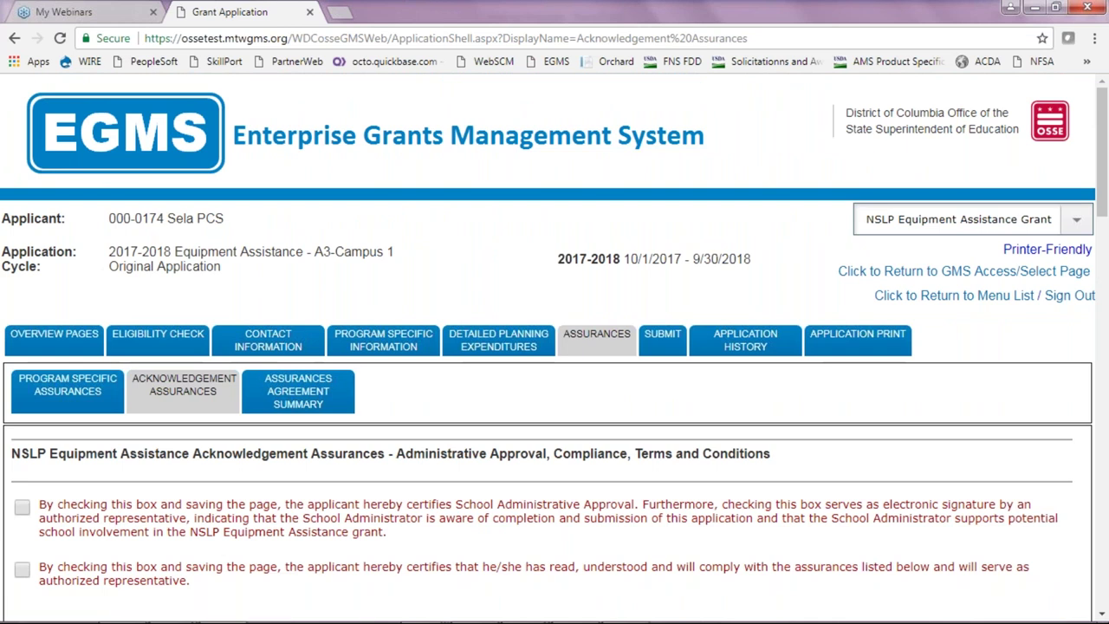
{"action": "scroll", "coordinate": [554, 351], "scroll_direction": "down", "scroll_amount": 3}
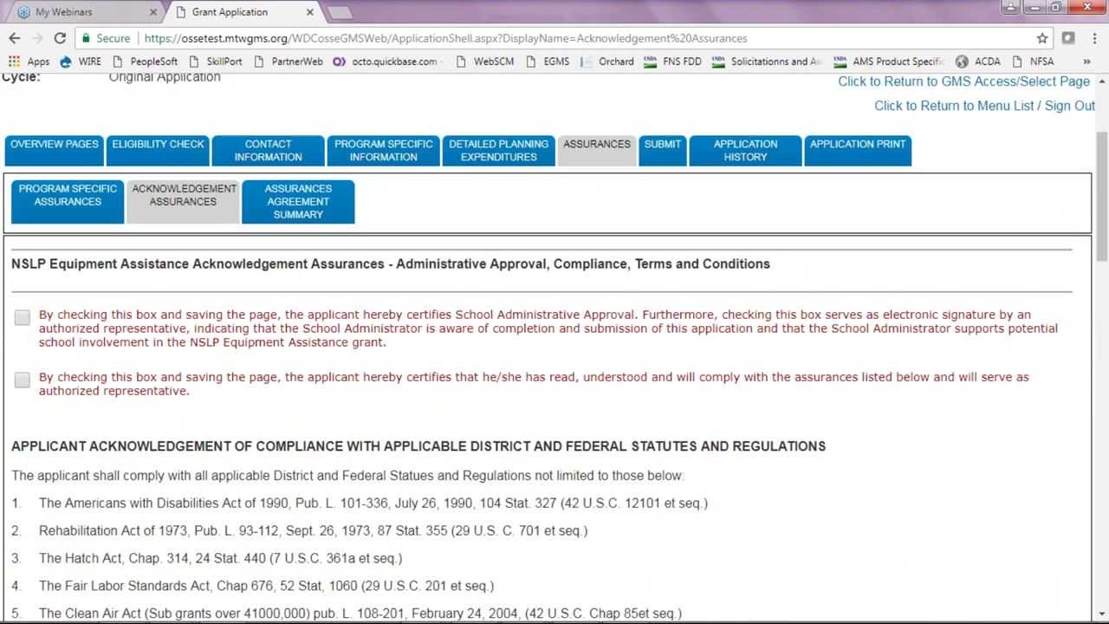
{"action": "scroll", "coordinate": [555, 351], "scroll_direction": "down", "scroll_amount": 8}
{"action": "scroll", "coordinate": [555, 351], "scroll_direction": "down", "scroll_amount": 6}
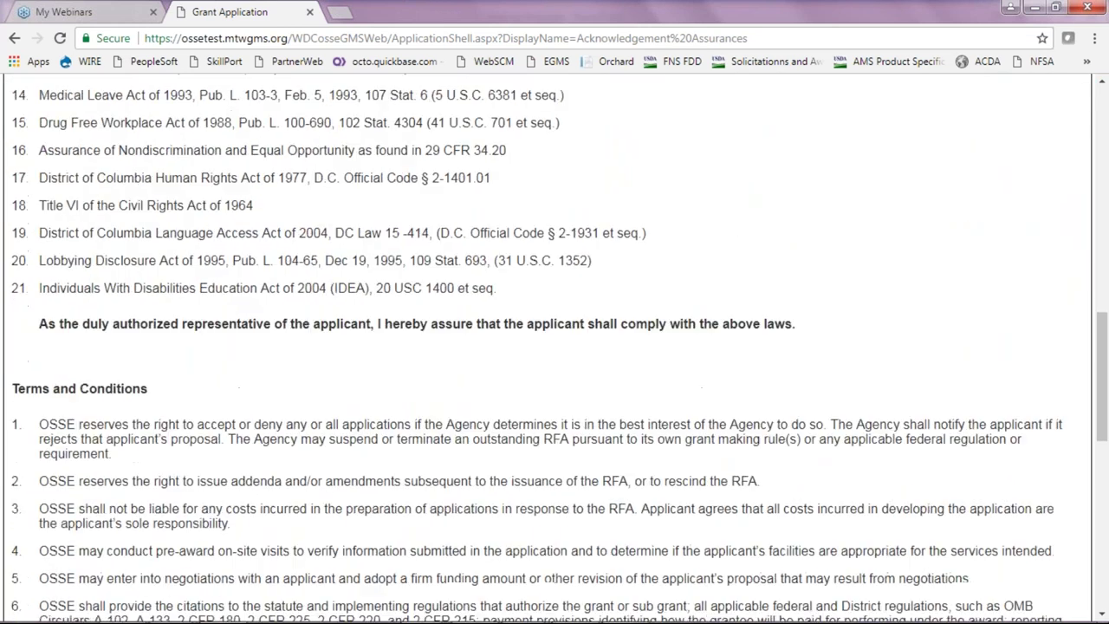
{"action": "scroll", "coordinate": [555, 351], "scroll_direction": "up", "scroll_amount": 2}
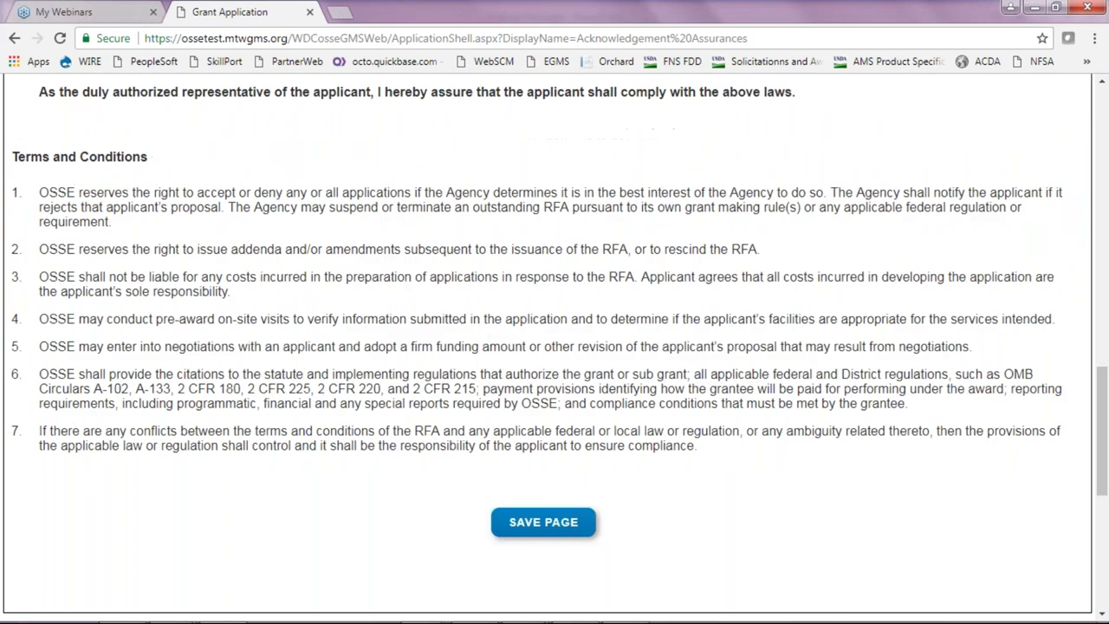
{"action": "scroll", "coordinate": [21, 251], "scroll_direction": "up", "scroll_amount": 15}
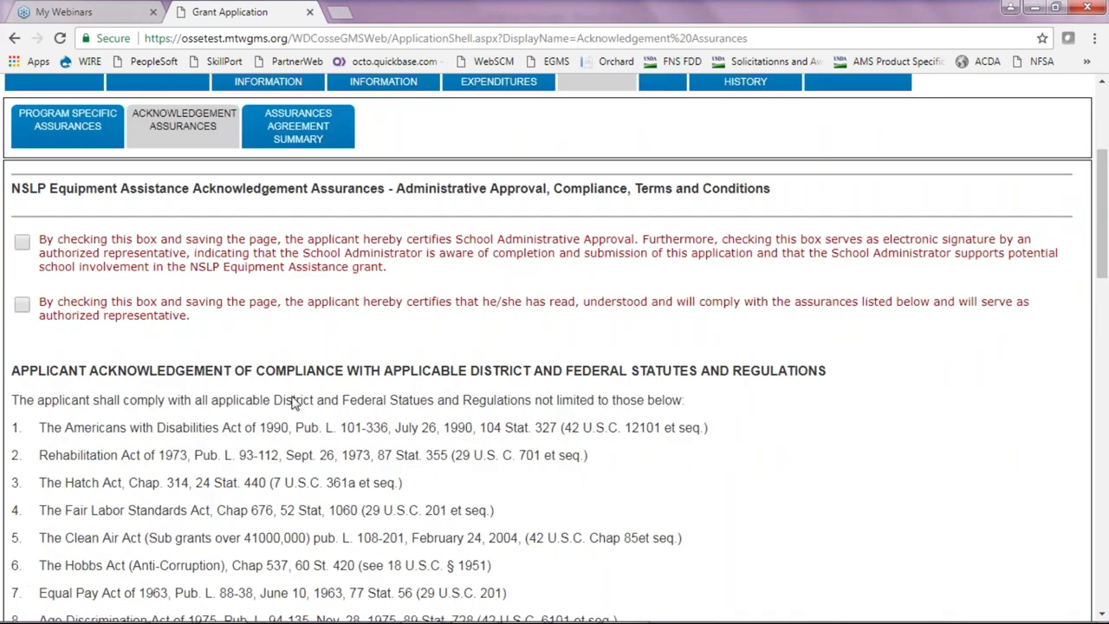
{"action": "scroll", "coordinate": [294, 403], "scroll_direction": "up", "scroll_amount": 3}
{"action": "scroll", "coordinate": [293, 403], "scroll_direction": "down", "scroll_amount": 15}
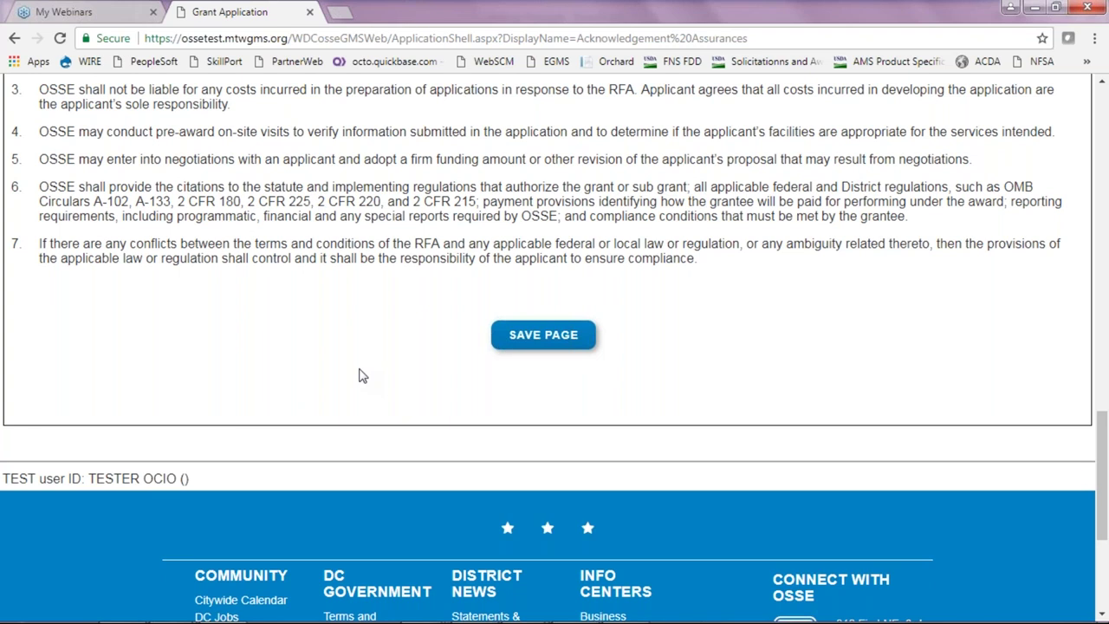
{"action": "scroll", "coordinate": [359, 376], "scroll_direction": "down", "scroll_amount": 3}
{"action": "scroll", "coordinate": [359, 377], "scroll_direction": "up", "scroll_amount": 10}
{"action": "scroll", "coordinate": [363, 375], "scroll_direction": "up", "scroll_amount": 6}
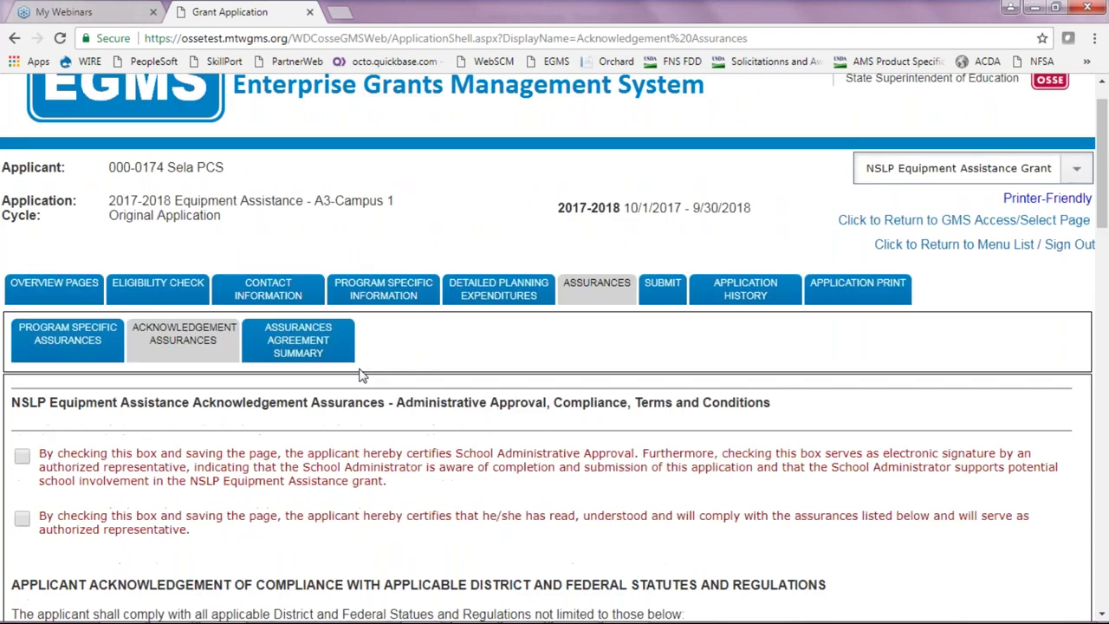
- Review the Assurances Agreement Summary, including its assurance checkboxes, agreement date and Legal Entity Agrees option
{"action": "left_click", "coordinate": [298, 391]}
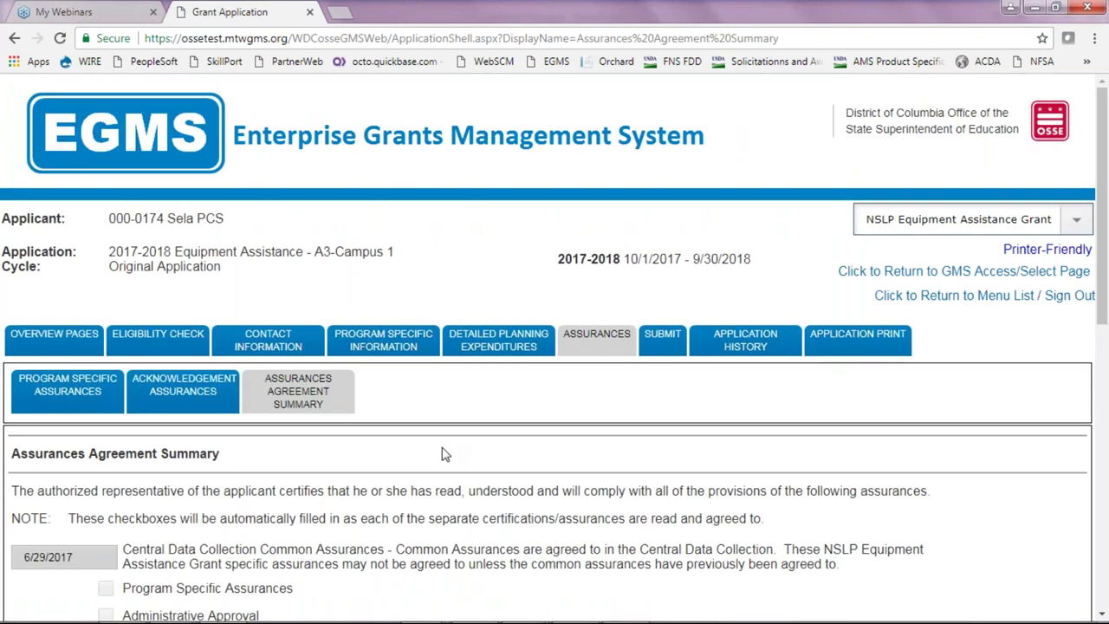
{"action": "scroll", "coordinate": [441, 454], "scroll_direction": "down", "scroll_amount": 3}
{"action": "scroll", "coordinate": [444, 454], "scroll_direction": "down", "scroll_amount": 3}
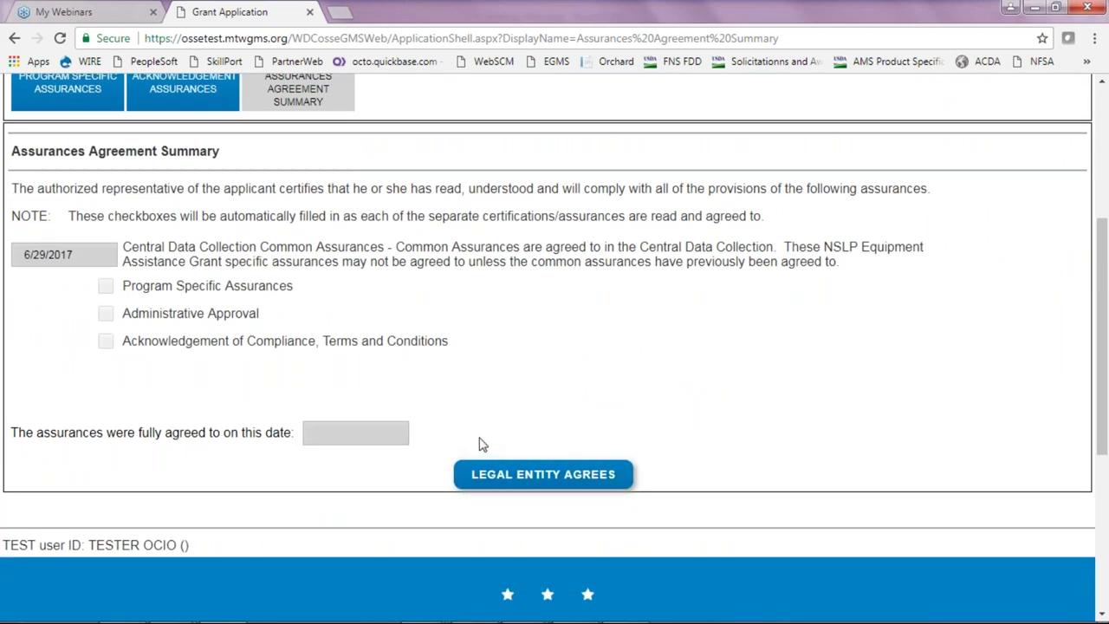
{"action": "scroll", "coordinate": [483, 445], "scroll_direction": "down", "scroll_amount": 1}
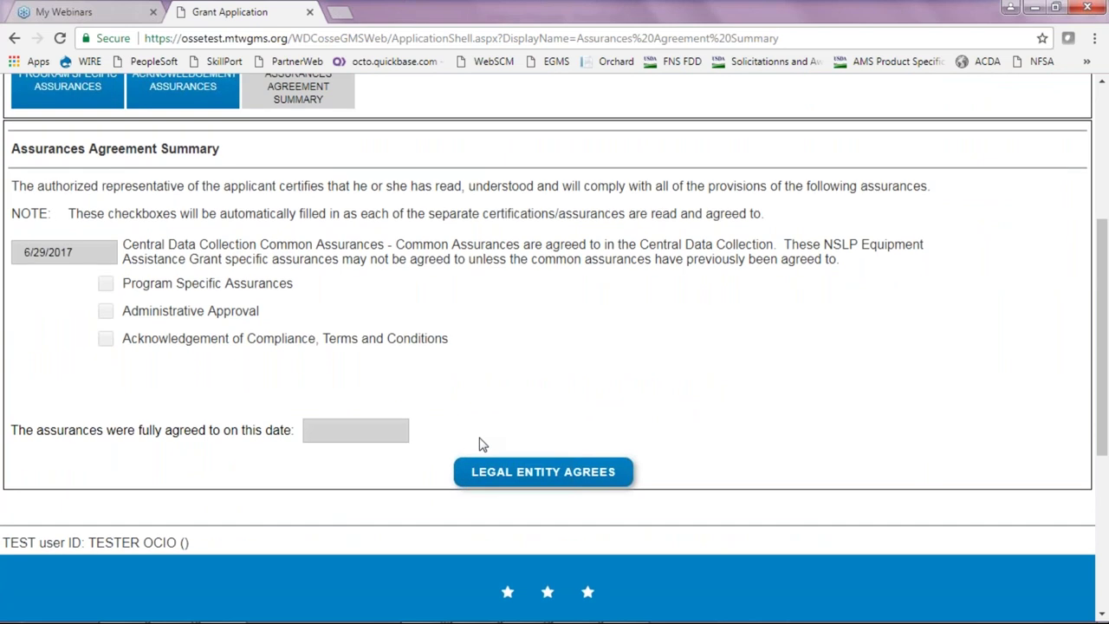
- Examine the application's Submit page, including the consistency check, lock and unlock options and the list of approval stages
{"action": "scroll", "coordinate": [483, 445], "scroll_direction": "up", "scroll_amount": 4}
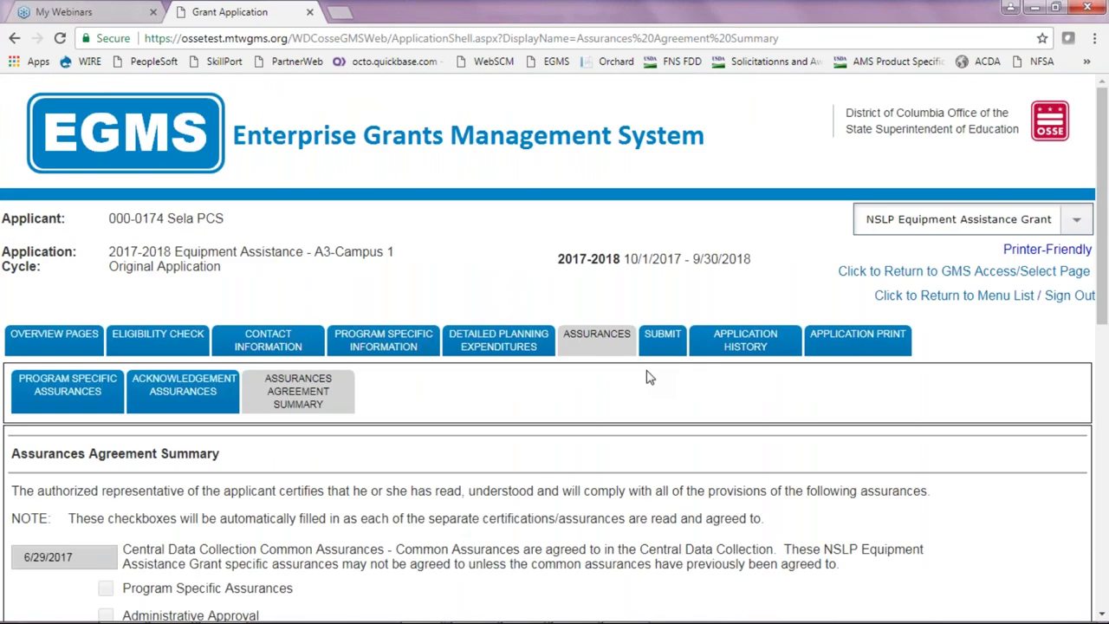
{"action": "left_click", "coordinate": [662, 340]}
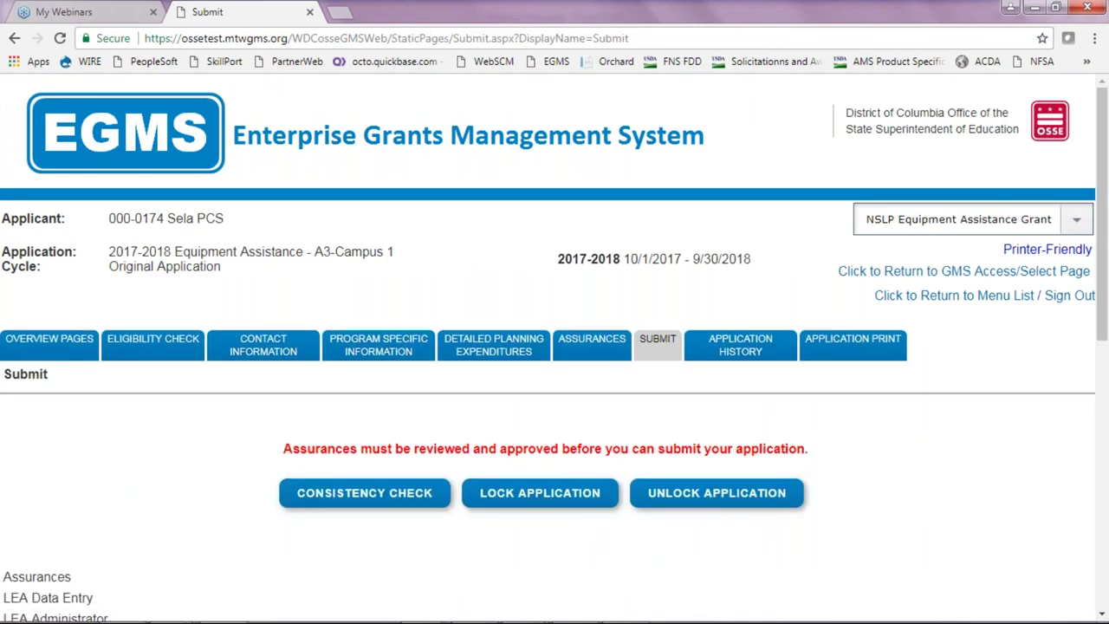
{"action": "scroll", "coordinate": [431, 416], "scroll_direction": "down", "scroll_amount": 3}
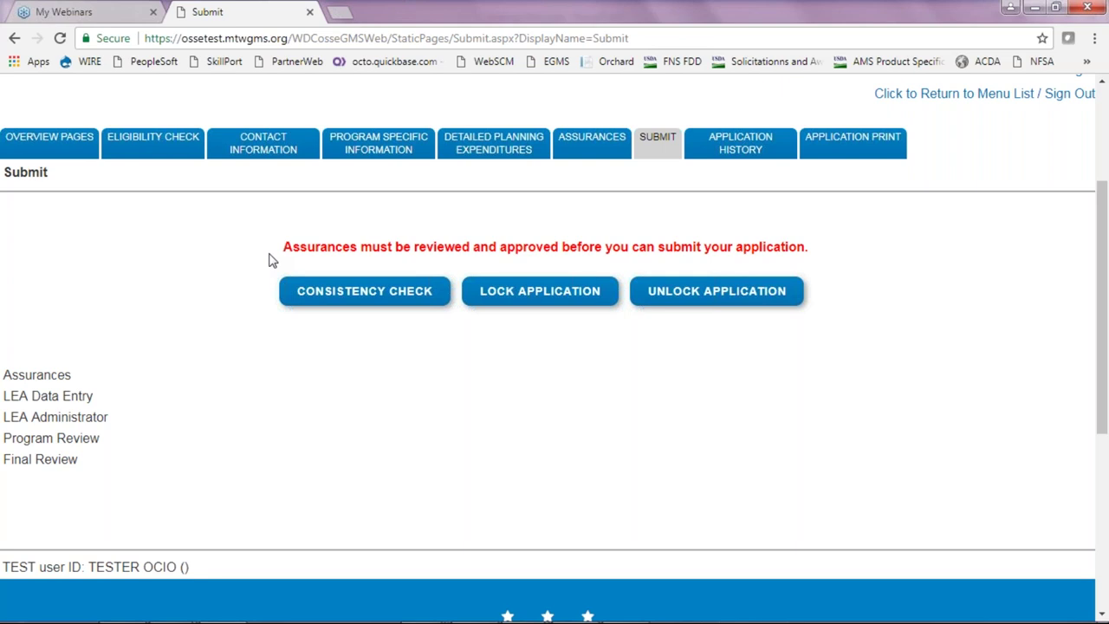
{"action": "scroll", "coordinate": [268, 260], "scroll_direction": "up", "scroll_amount": 2}
{"action": "scroll", "coordinate": [364, 338], "scroll_direction": "down", "scroll_amount": 1}
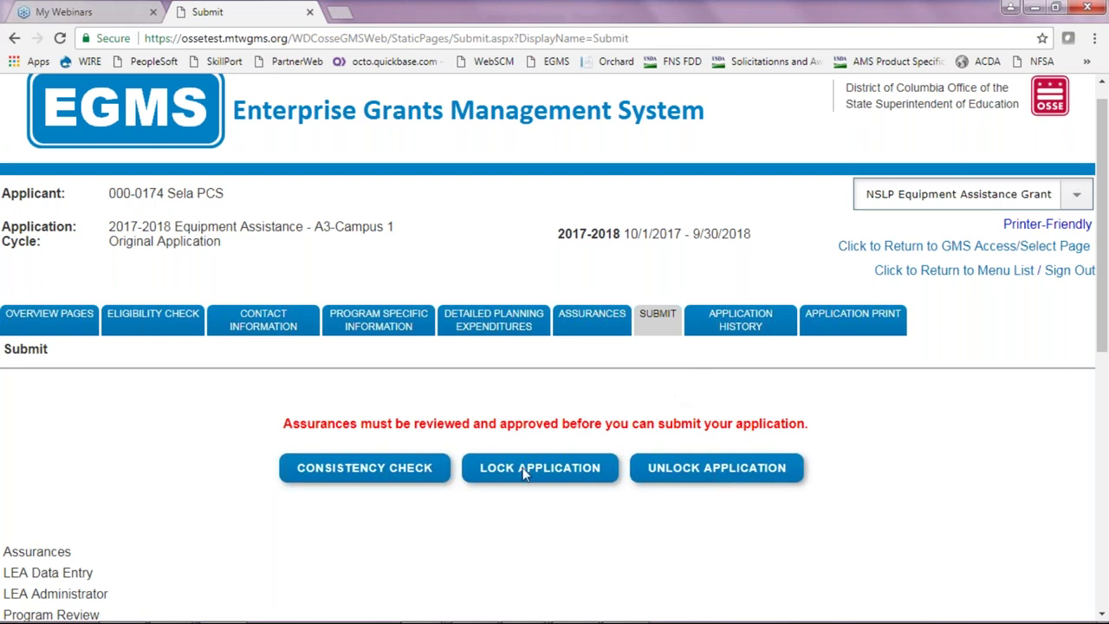
- Switch to the Webinar final.pptx presentation in PowerPoint and start the slide show from the Submission Requirements slide
{"action": "mouse_move", "coordinate": [542, 619]}
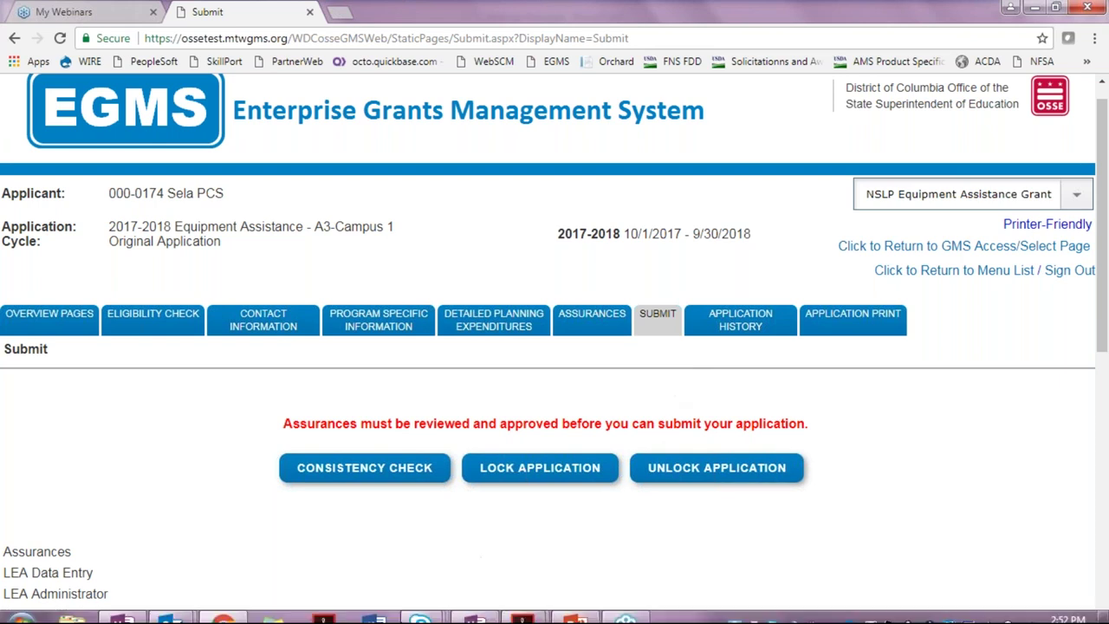
{"action": "left_click", "coordinate": [572, 610]}
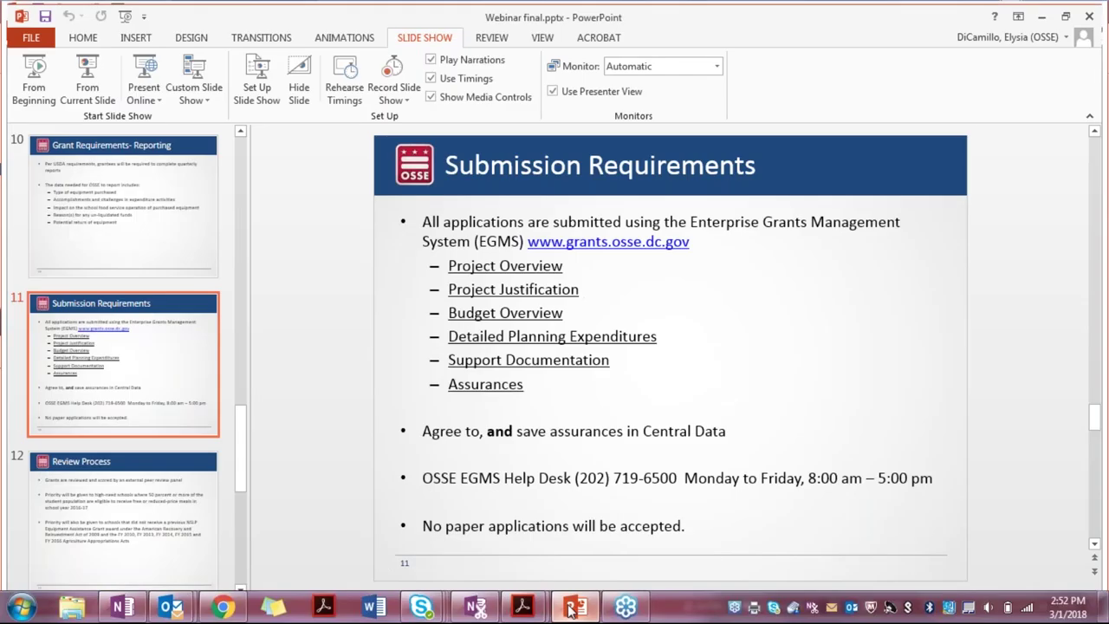
{"action": "left_click", "coordinate": [87, 93]}
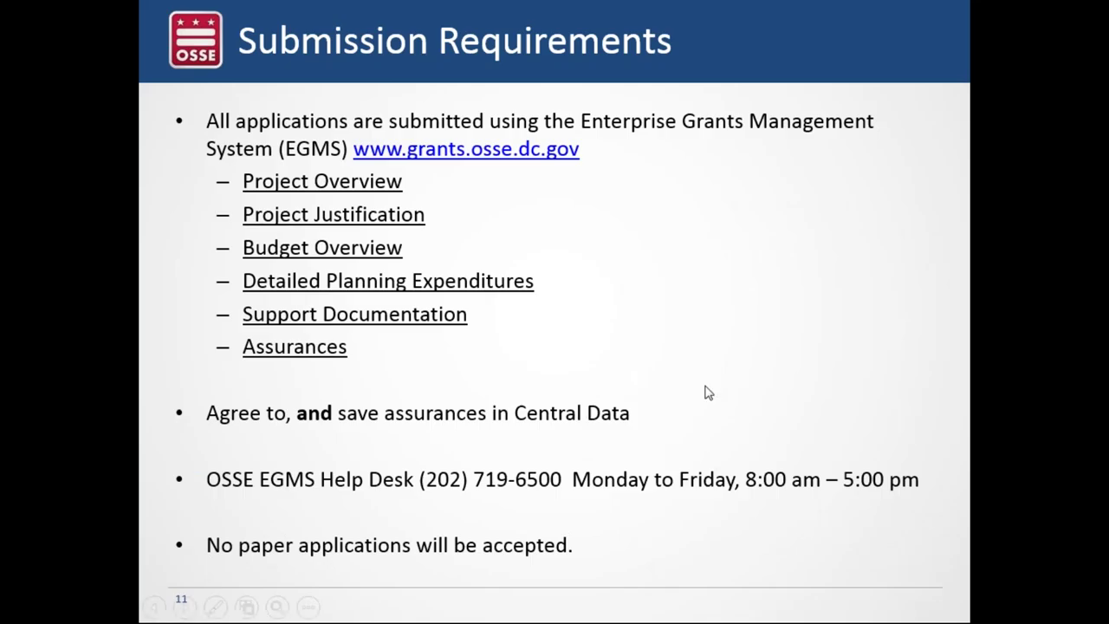